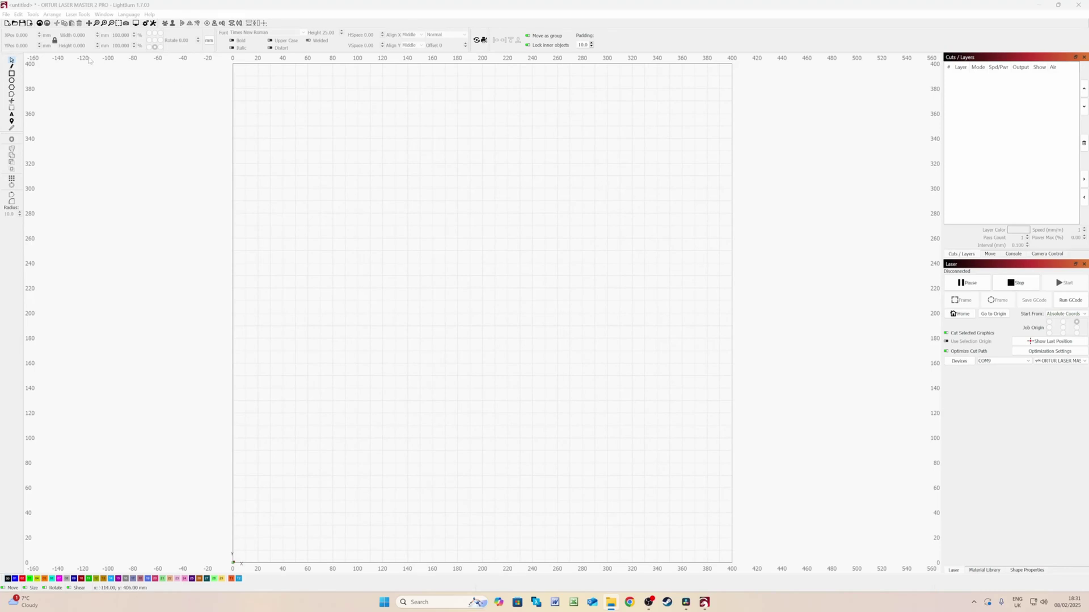
# Launch Material Test from the Laser Tools menu to get the default 10×10 speed-versus-power grid
pyautogui.click(78, 14)
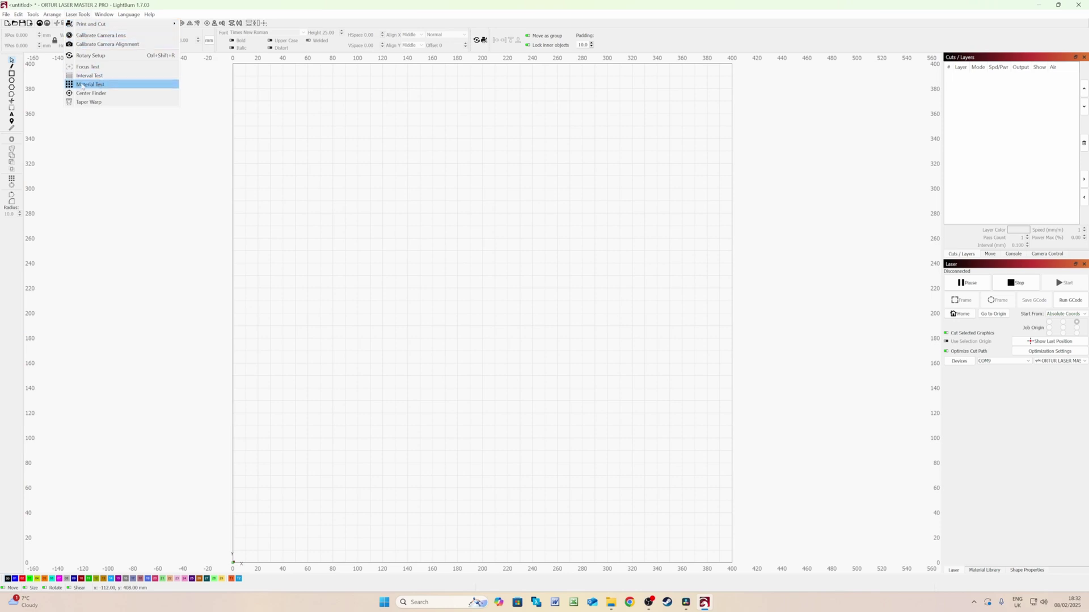
pyautogui.click(104, 87)
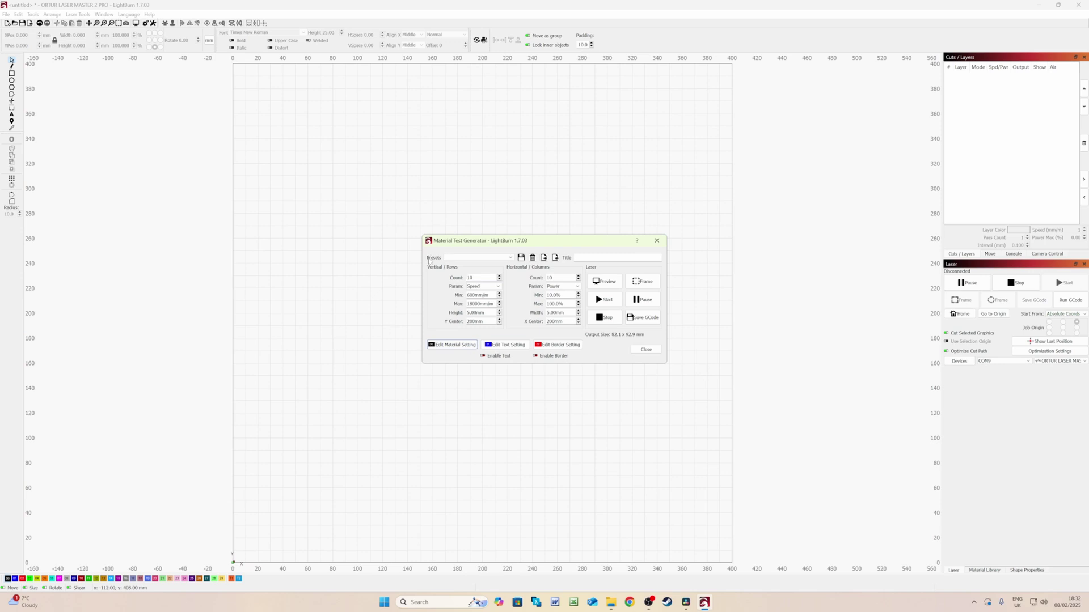
# Drop down the Presets list in the Material Test Generator
pyautogui.click(511, 259)
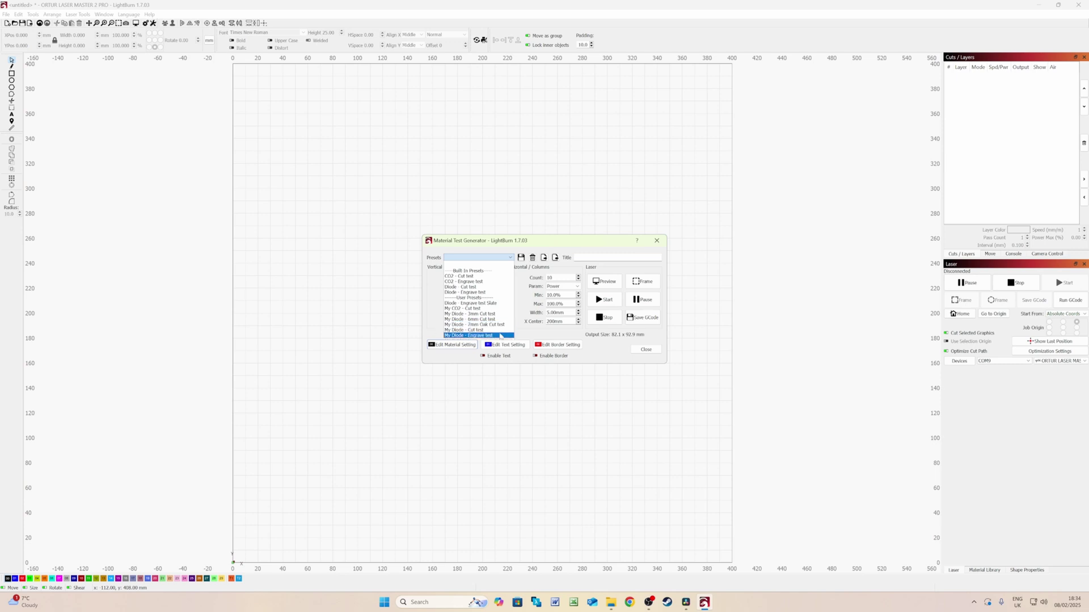
# Choose the 'Diode - Engrave test' preset, giving speed rows from 1200 to 12000 mm/m
pyautogui.click(494, 293)
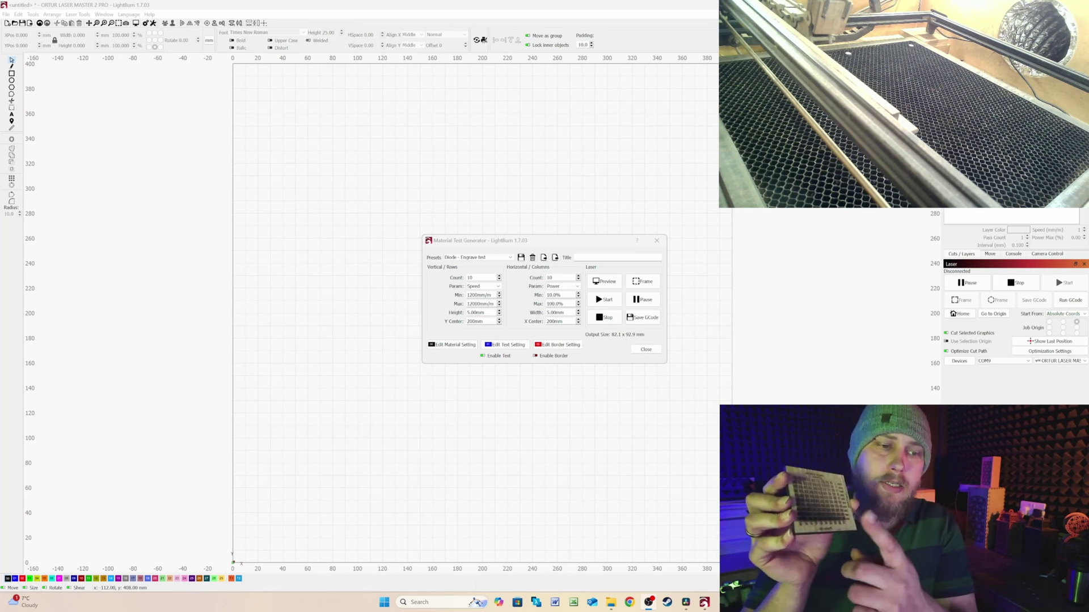
pyautogui.doubleClick(499, 276)
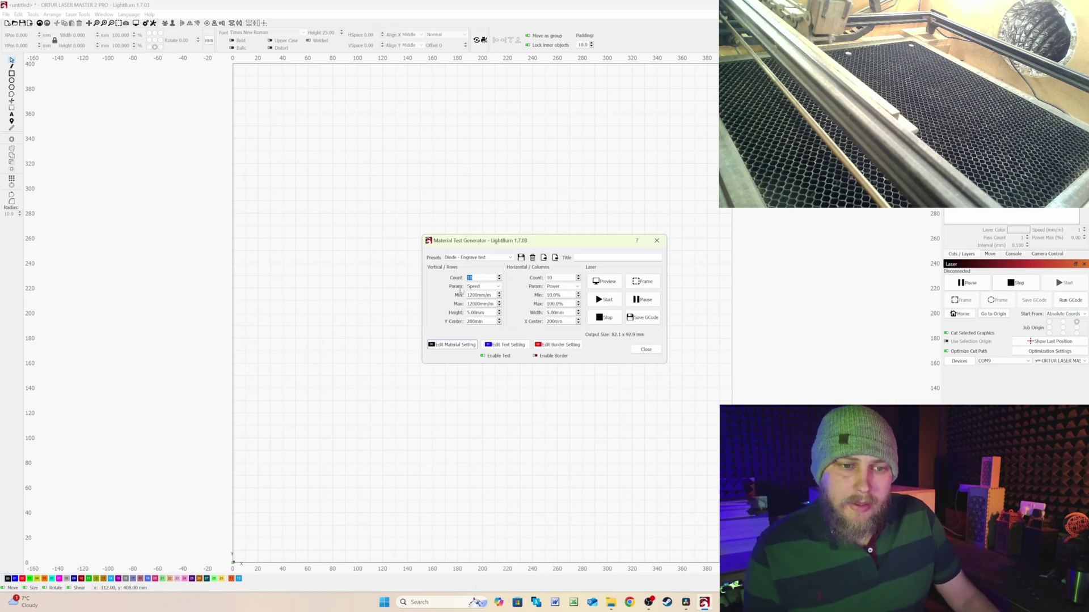
pyautogui.click(499, 287)
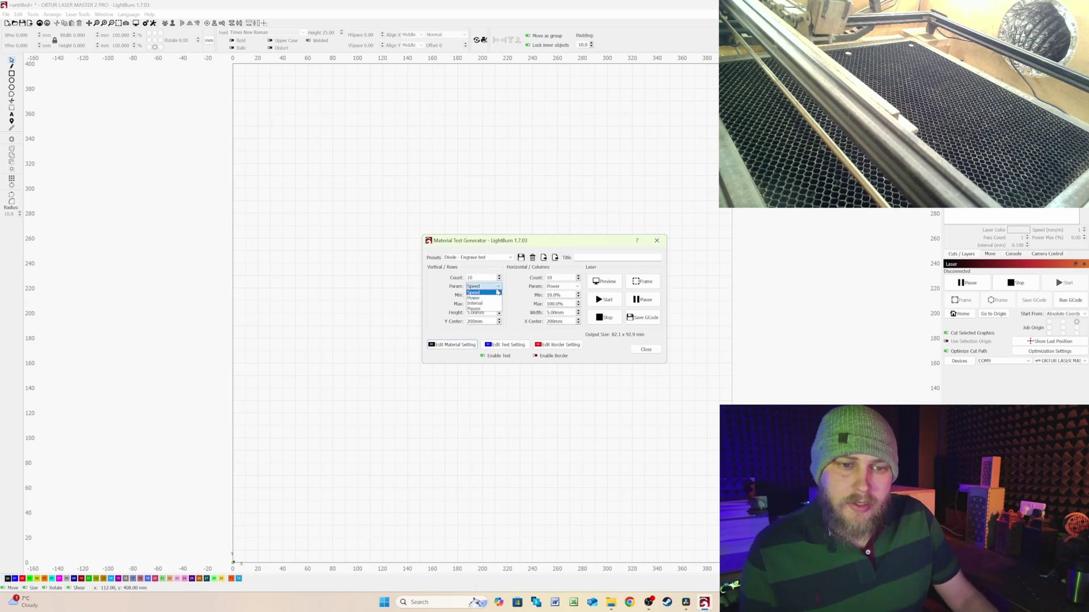
pyautogui.click(498, 287)
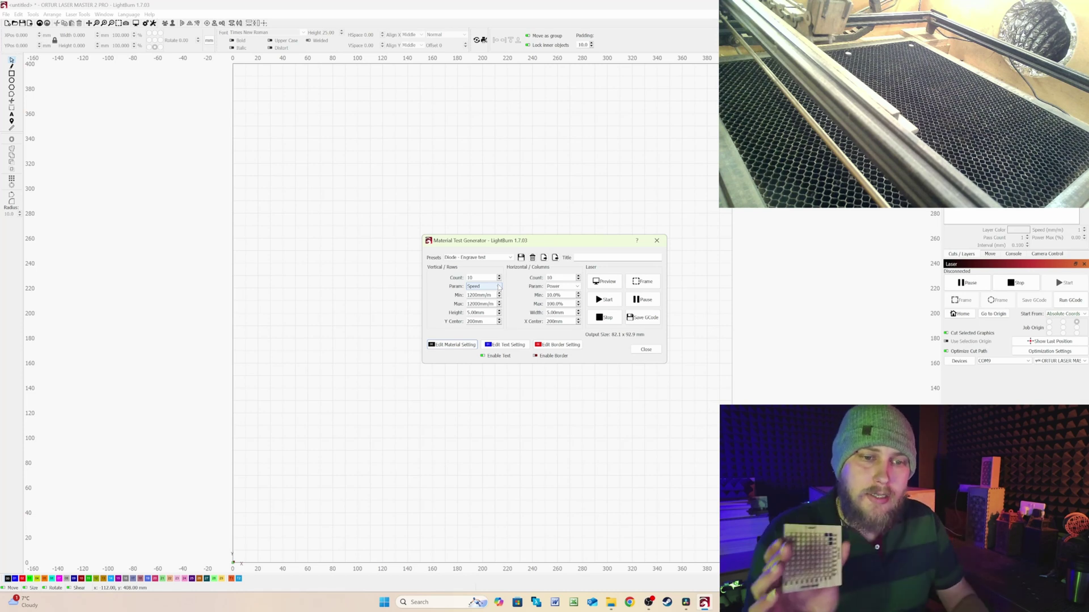
pyautogui.click(499, 286)
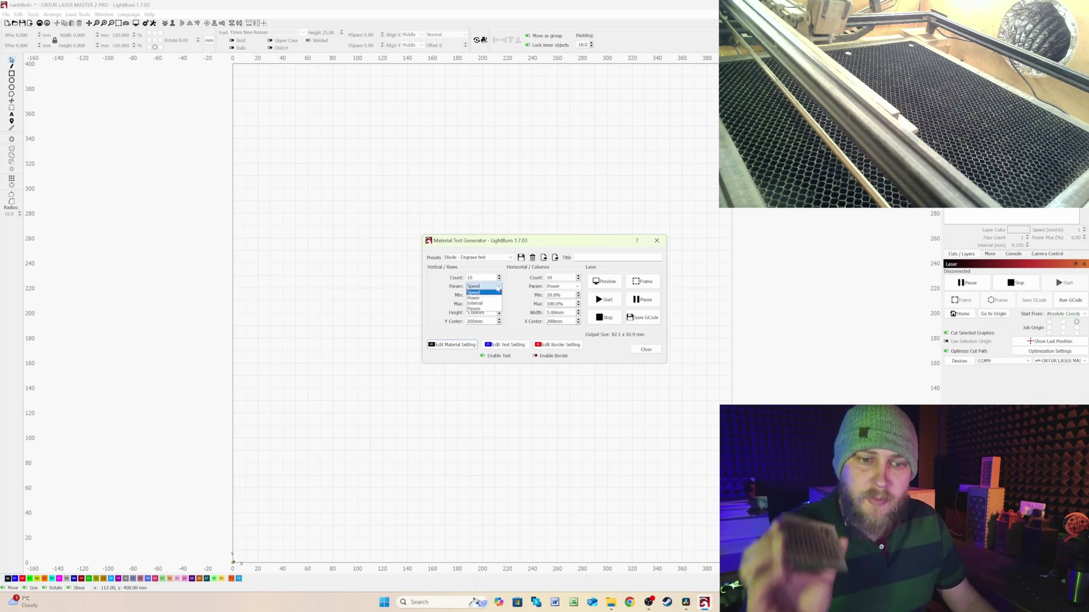
pyautogui.click(498, 292)
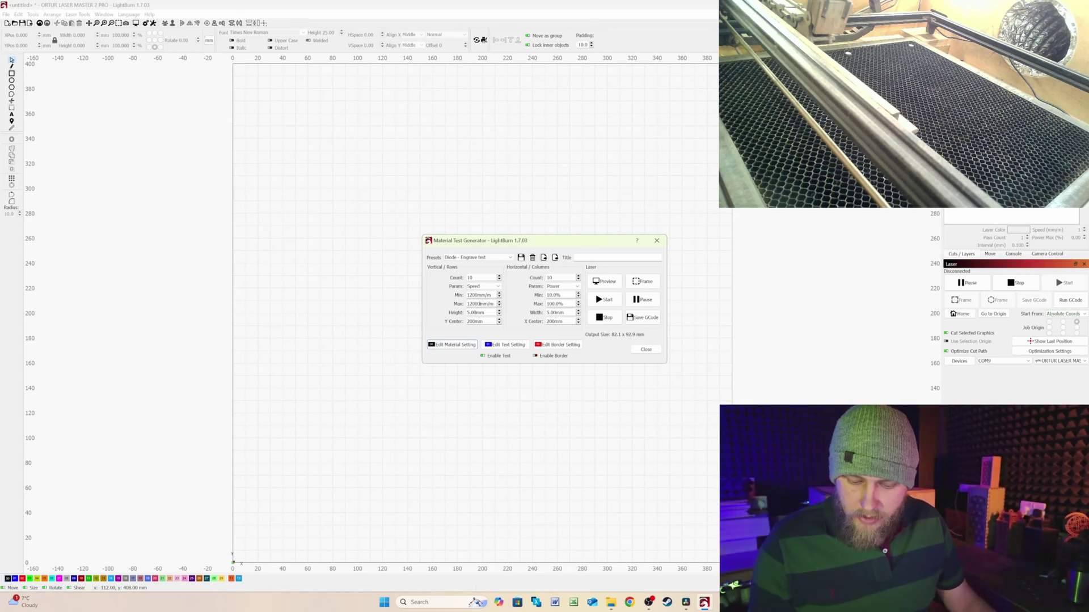
pyautogui.doubleClick(475, 304)
pyautogui.write('1')
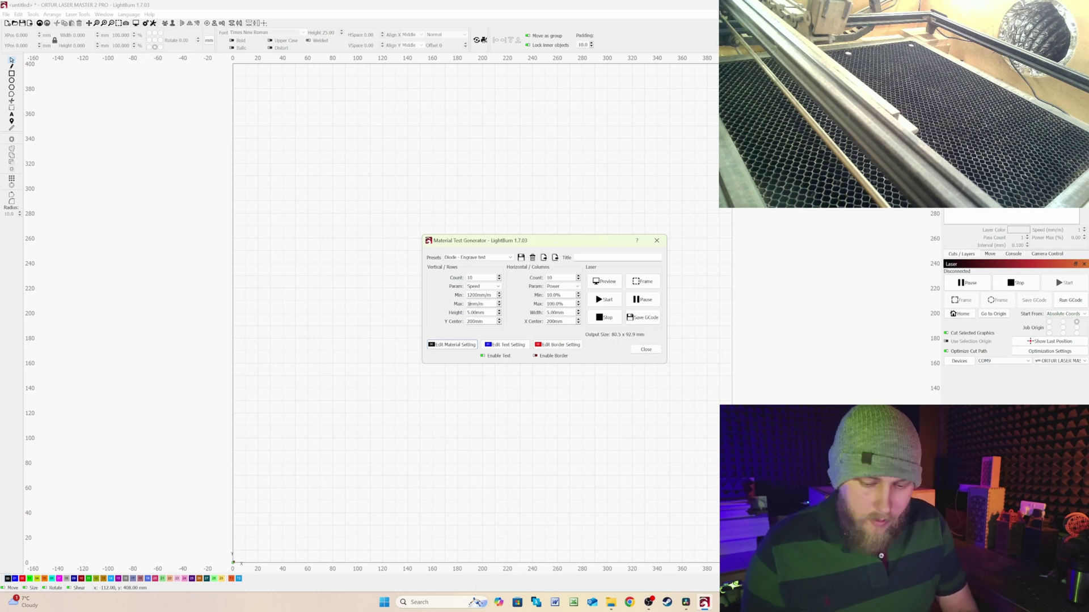
pyautogui.write('500')
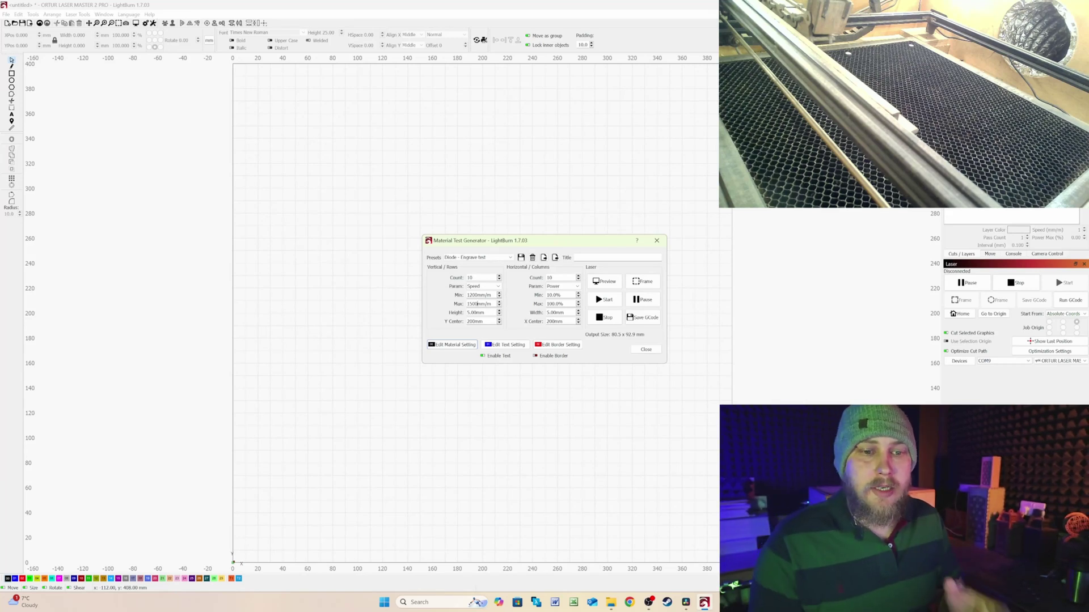
pyautogui.write('0')
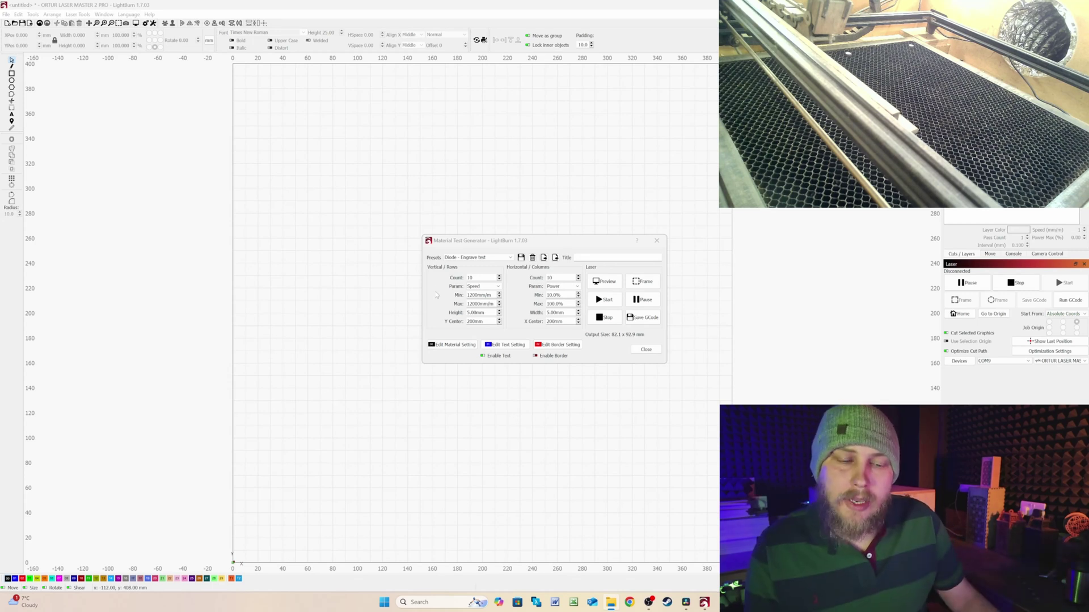
# Bring the Material Test Generator window back into focus for the 10×10 grid setup
pyautogui.click(473, 304)
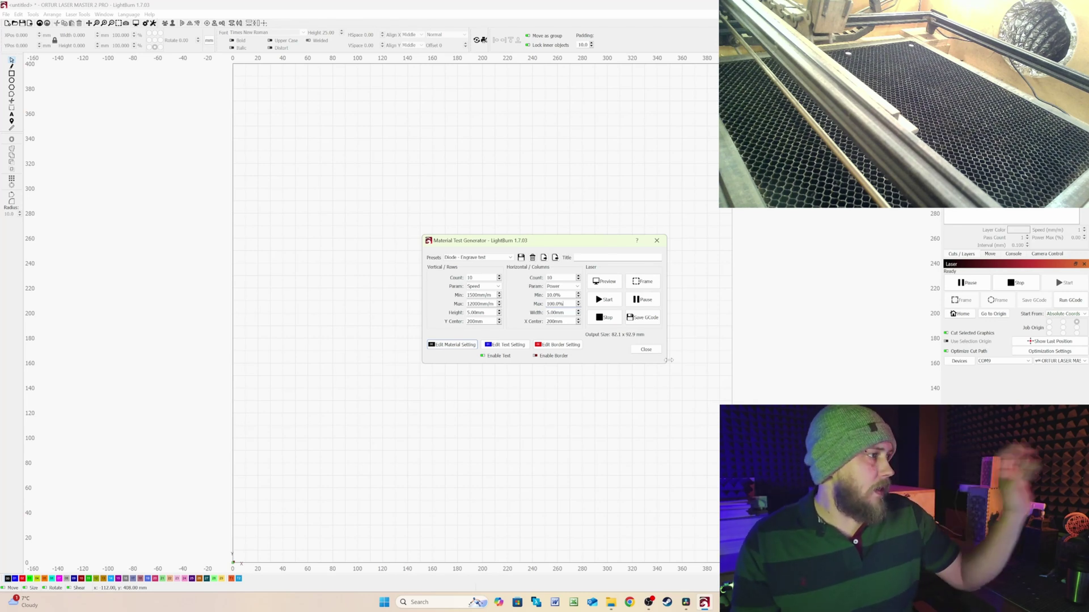
# Frame the test grid so the laser head traces its outline on the bed
pyautogui.click(653, 288)
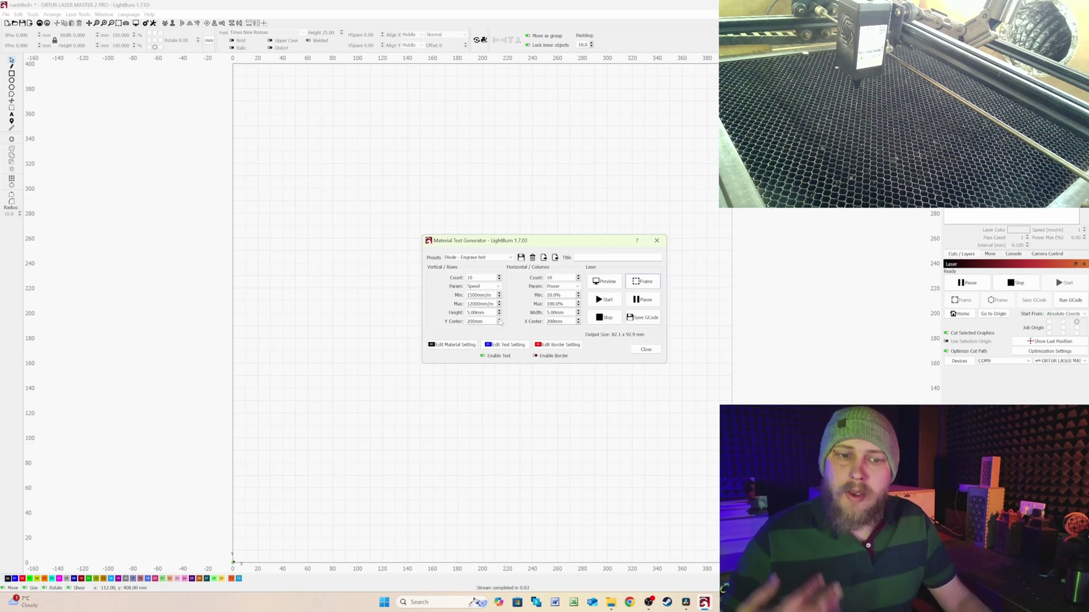
# Centre the test grid at Y 150 mm and X 50 mm
pyautogui.click(500, 322)
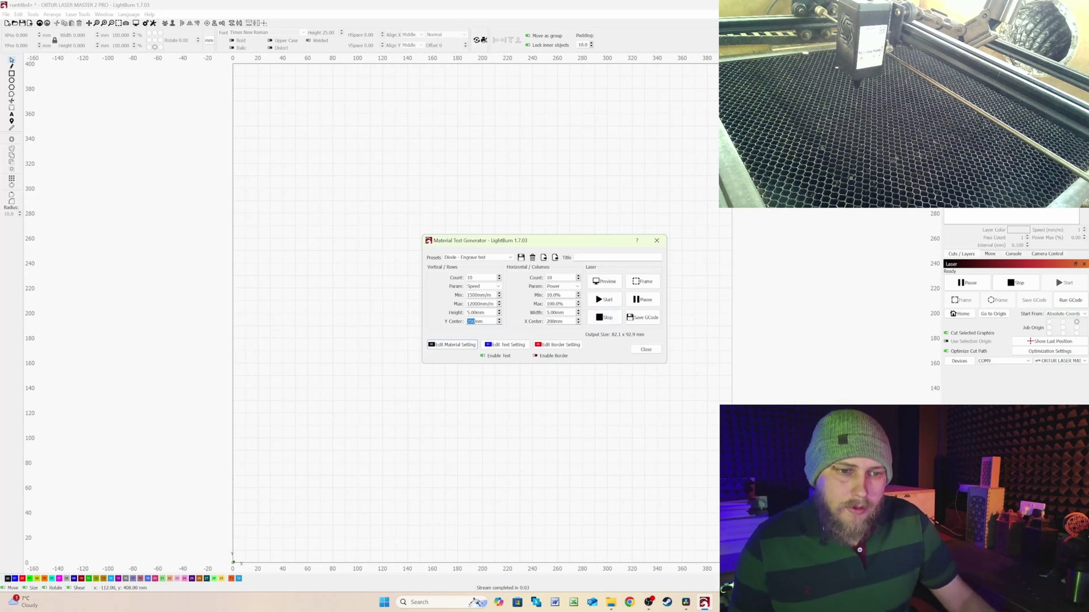
pyautogui.click(578, 323)
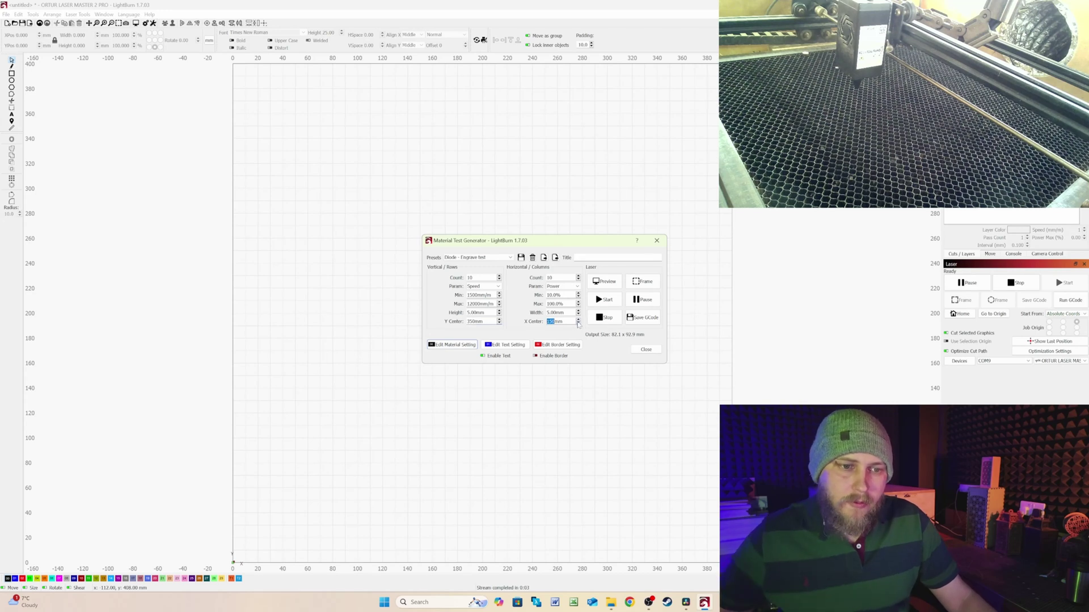
pyautogui.click(579, 323)
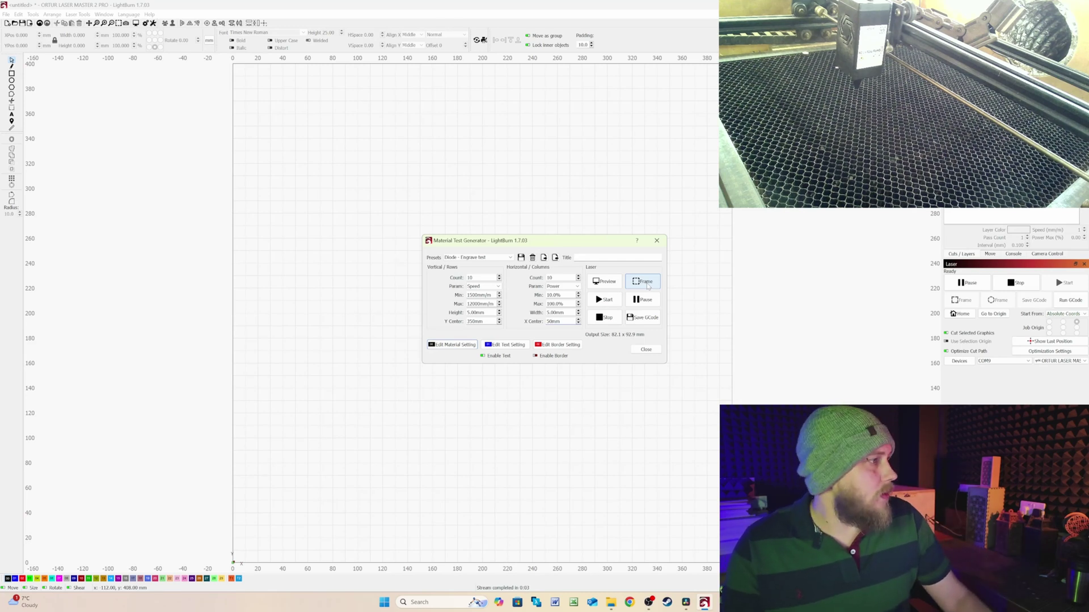
# Frame the grid again to confirm its placement at X 50 mm, Y 150 mm
pyautogui.click(648, 286)
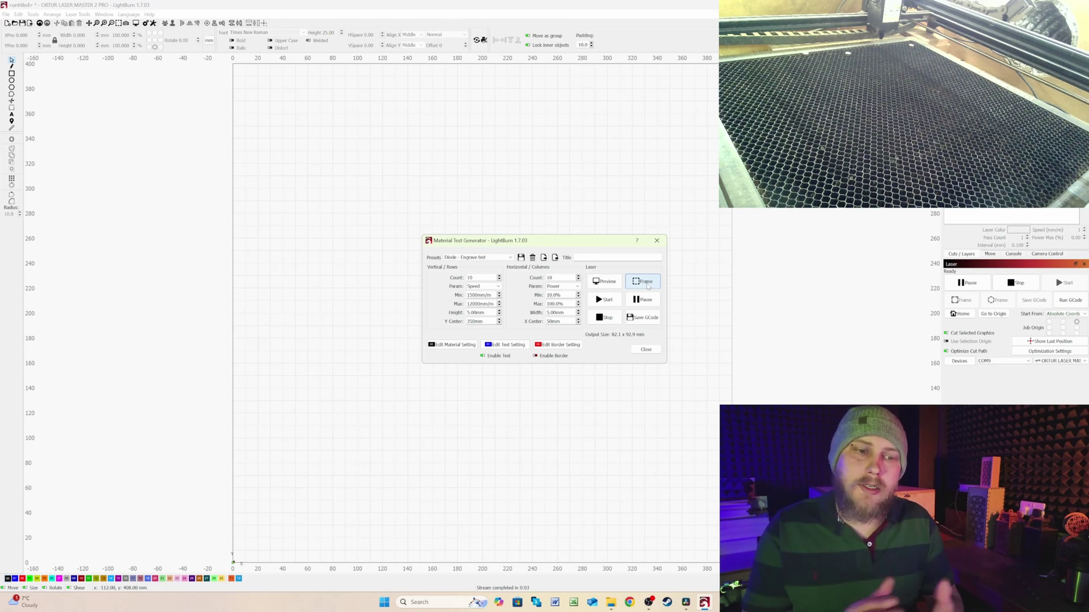
pyautogui.click(647, 282)
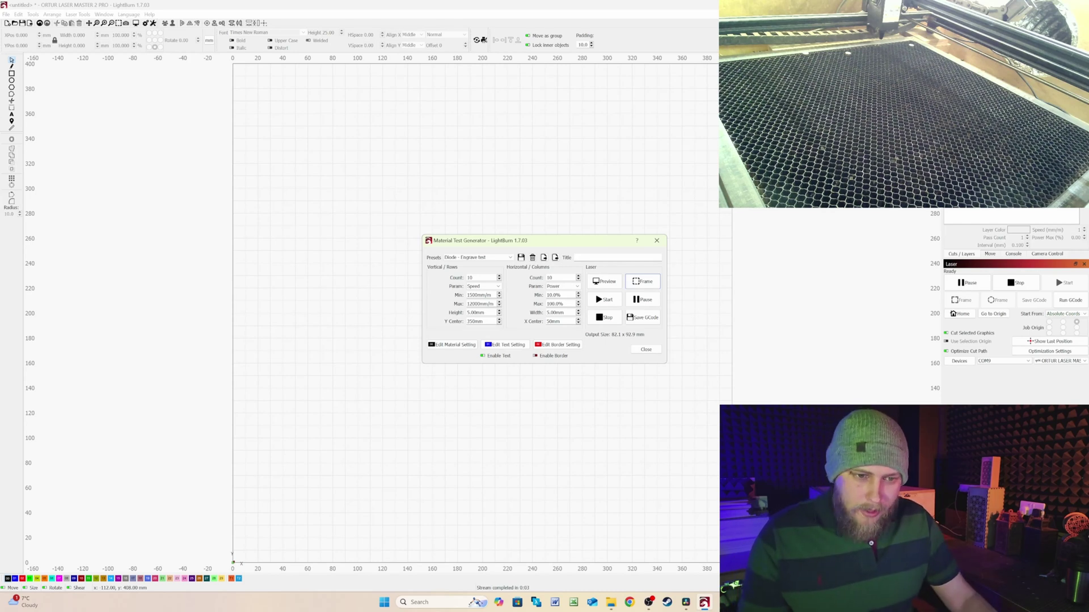
# Check the test squares' fill layer at speed 2000 and 20% max power, then close it
pyautogui.click(462, 345)
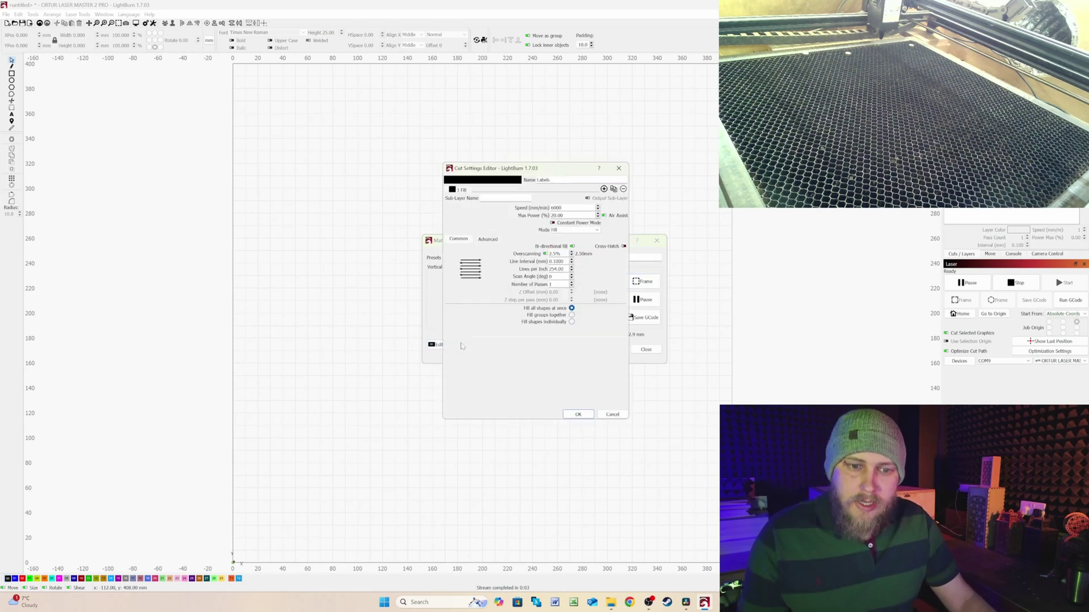
pyautogui.press('Escape')
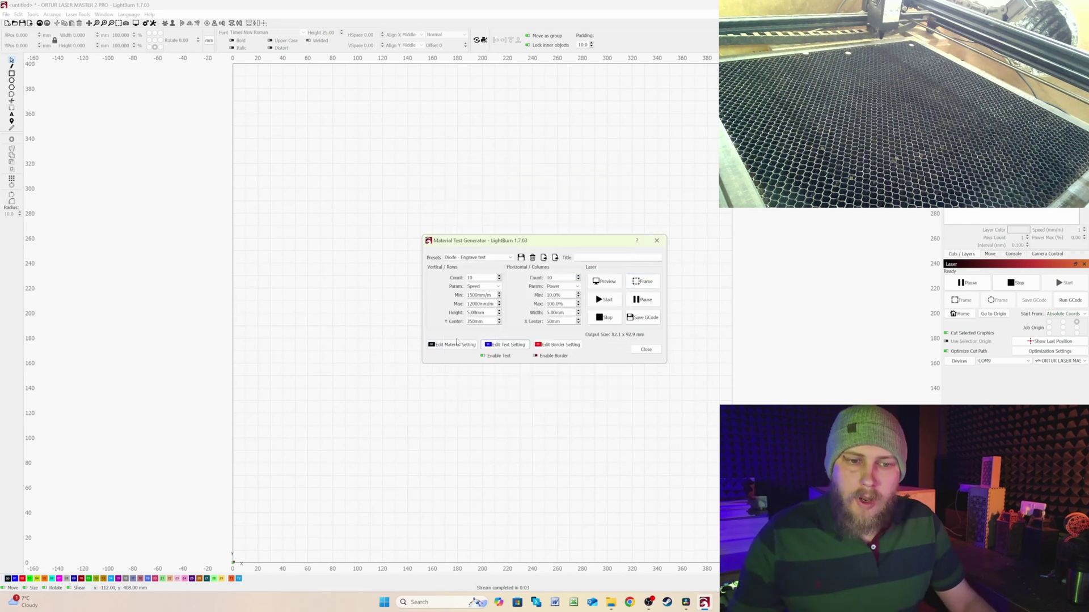
pyautogui.click(463, 346)
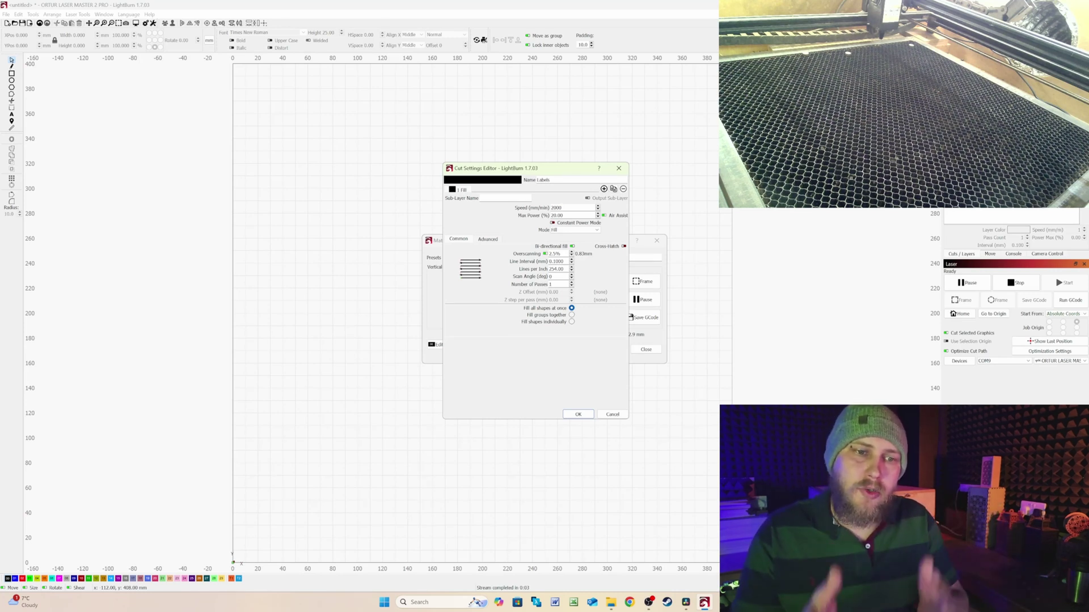
pyautogui.doubleClick(556, 216)
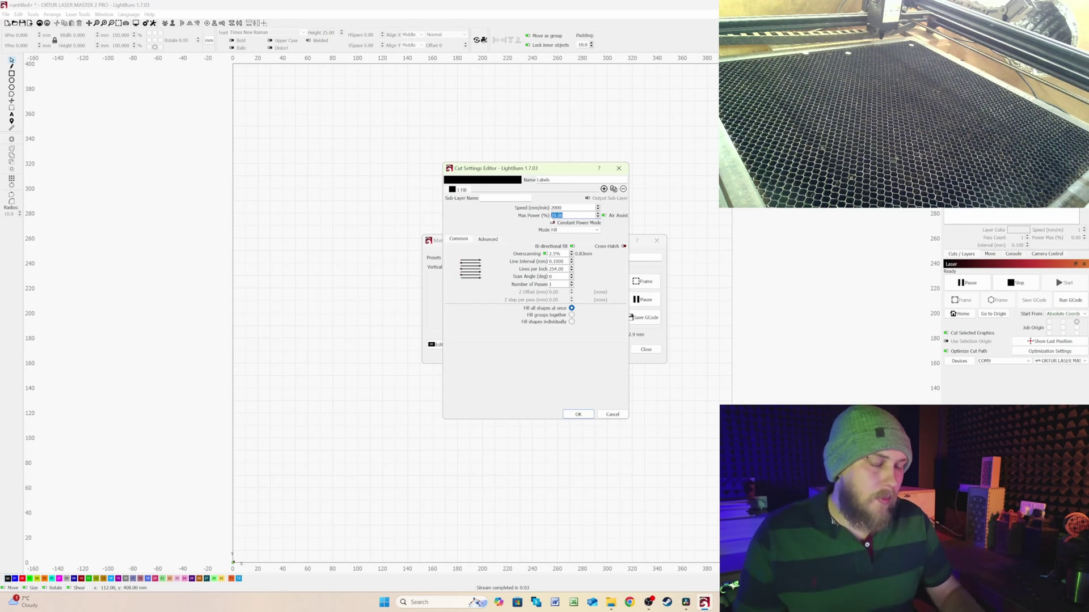
pyautogui.press('Return')
# Review the label text's Engrave Line layer at 1800 mm/min and 30% power, then accept it
pyautogui.click(508, 346)
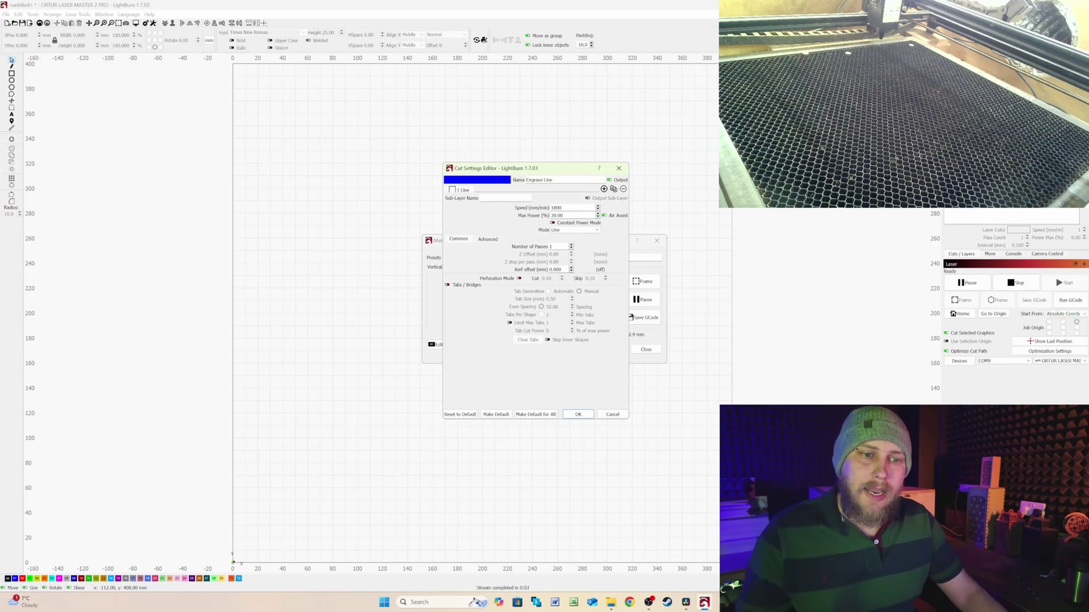
pyautogui.click(578, 414)
# Review the border's Cut layer at 600 mm/min and 80% max power, then accept it
pyautogui.doubleClick(548, 350)
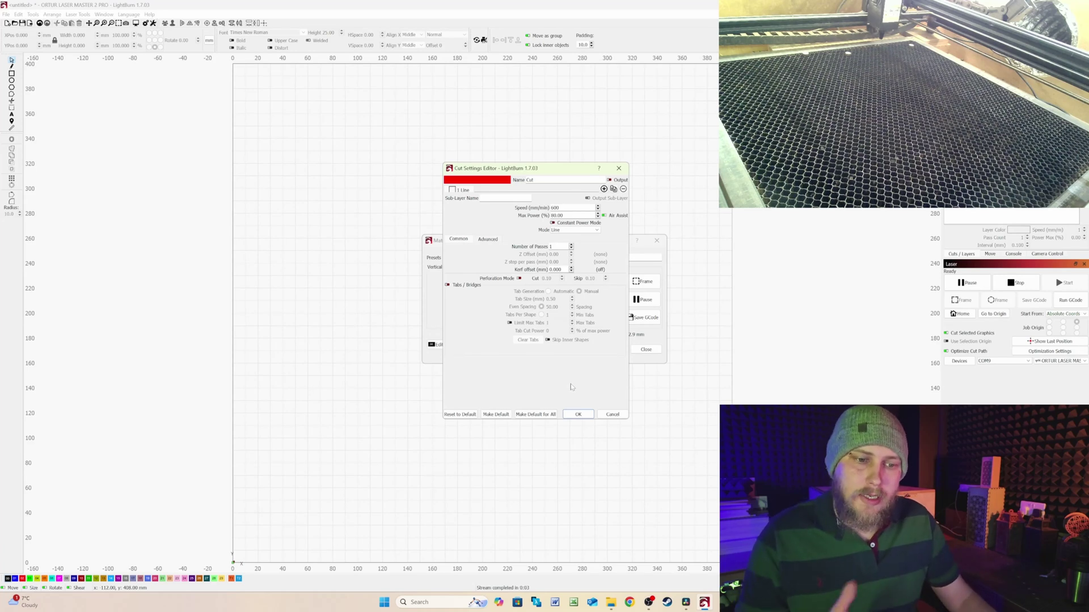
pyautogui.doubleClick(555, 207)
pyautogui.click(554, 216)
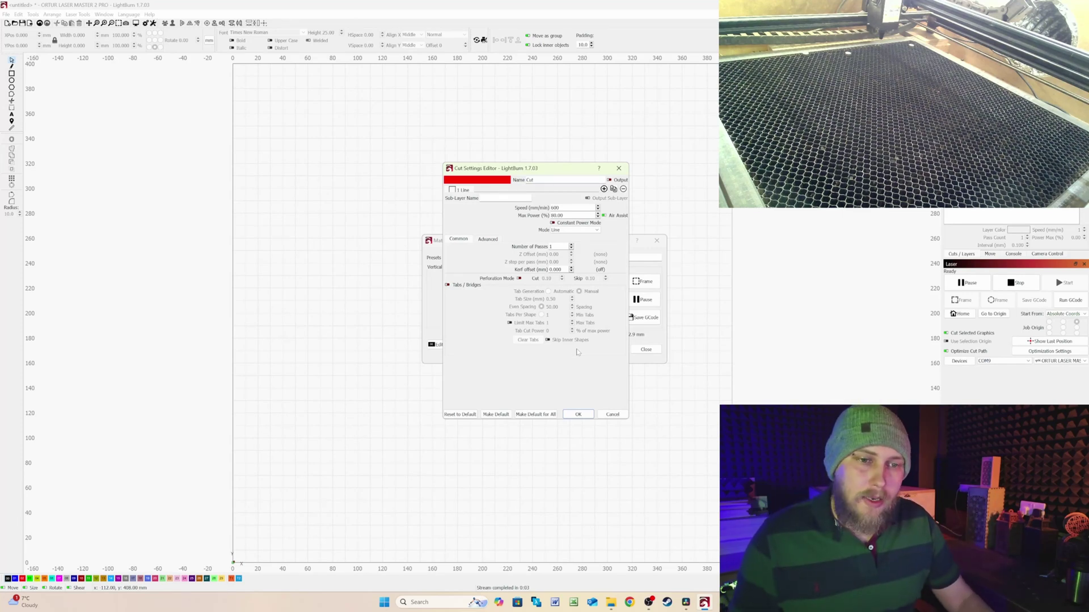
pyautogui.doubleClick(554, 208)
pyautogui.press('Tab')
pyautogui.click(579, 414)
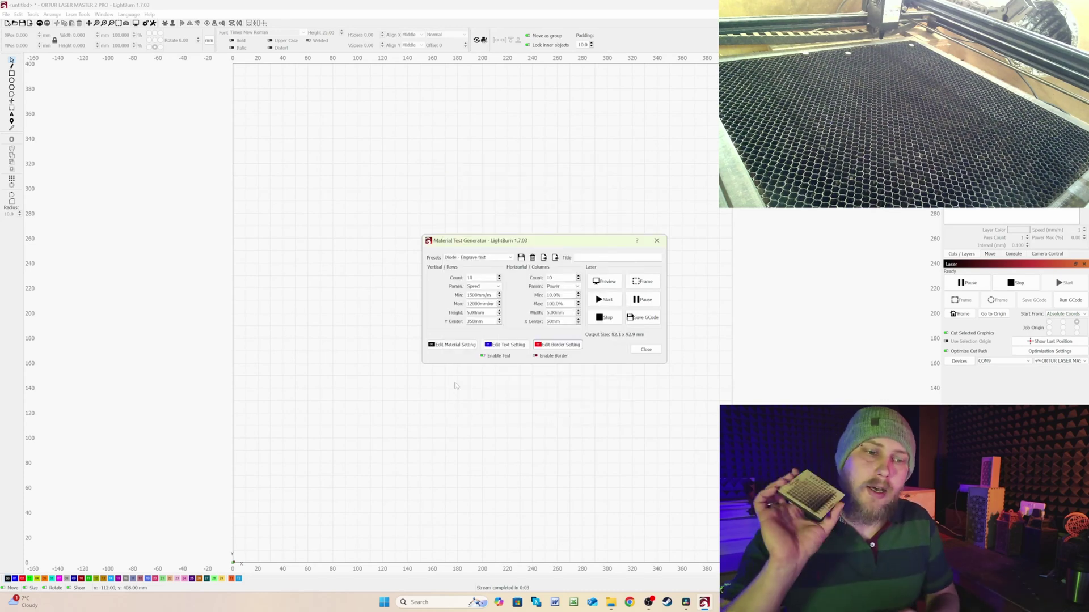
pyautogui.click(596, 283)
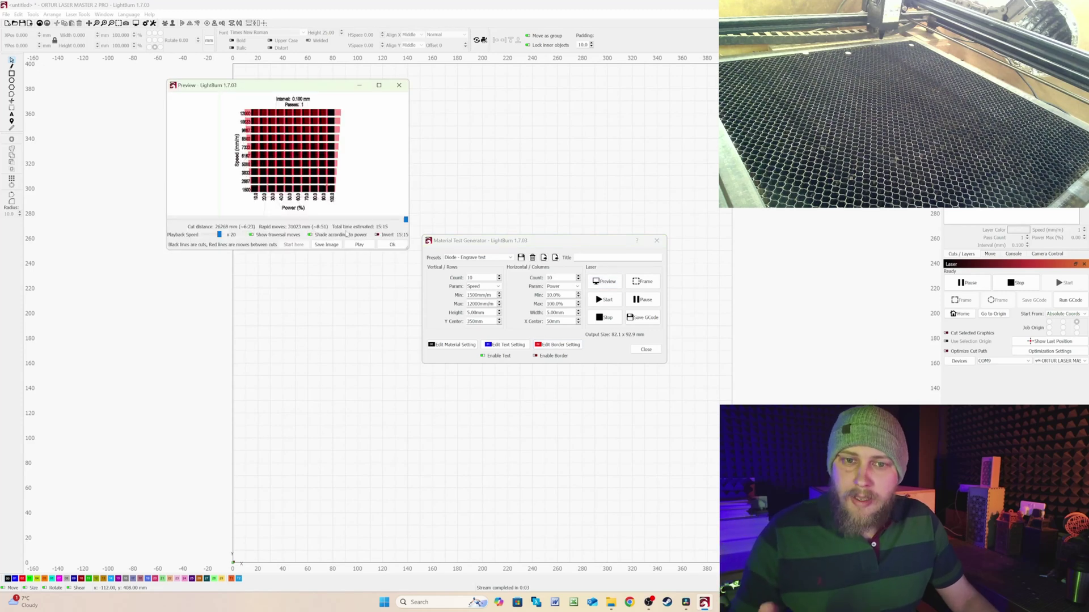
pyautogui.click(324, 220)
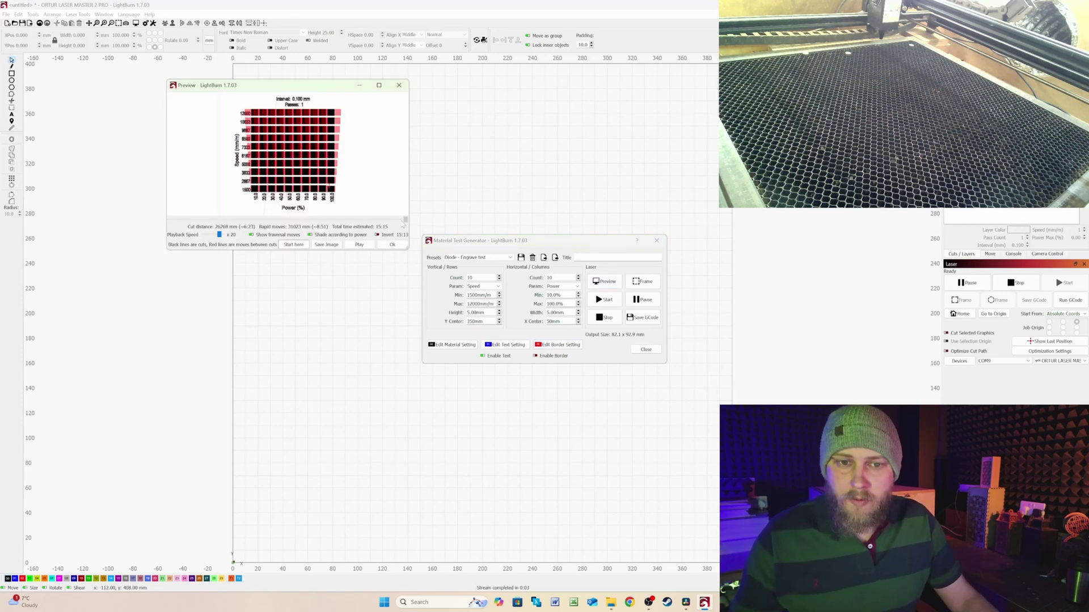
pyautogui.moveTo(324, 221)
pyautogui.mouseDown()
pyautogui.moveTo(172, 230)
pyautogui.moveTo(188, 232)
pyautogui.mouseUp()
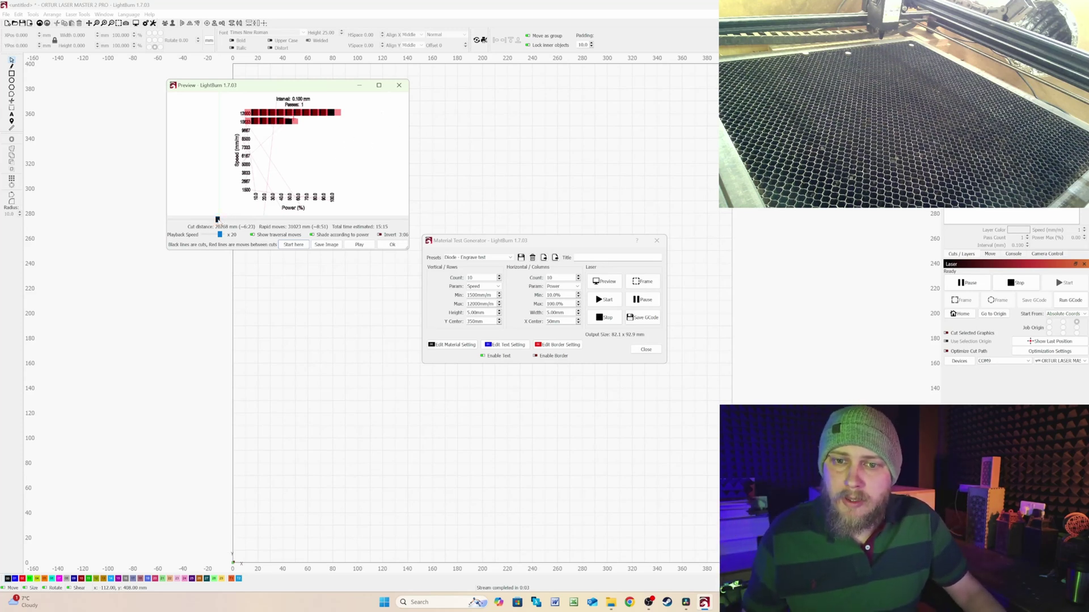
pyautogui.moveTo(217, 220); pyautogui.dragTo(404, 220)
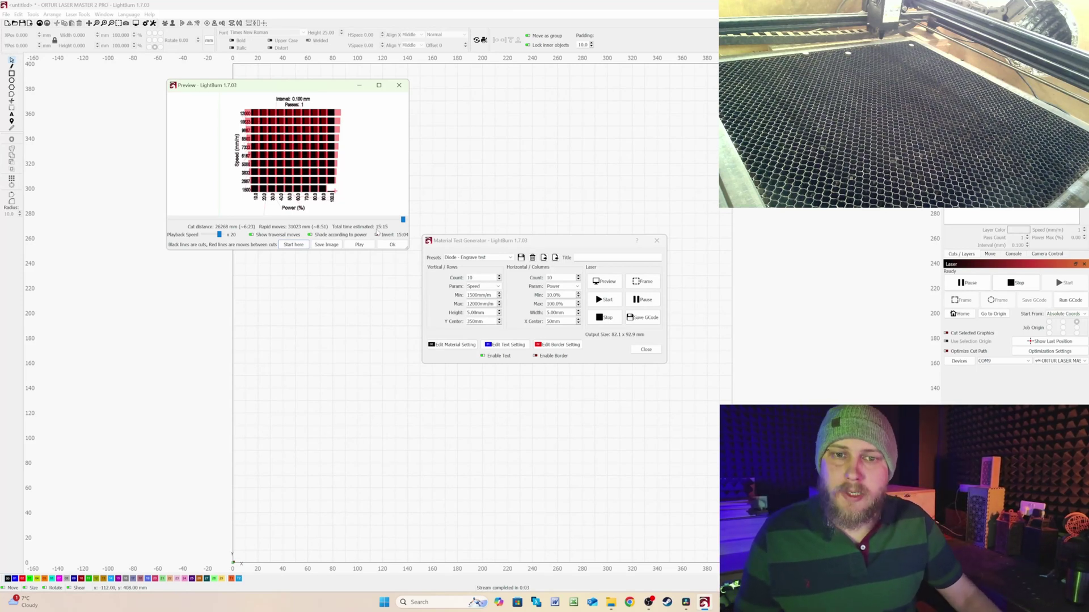
pyautogui.moveTo(403, 221); pyautogui.dragTo(407, 220)
pyautogui.click(392, 245)
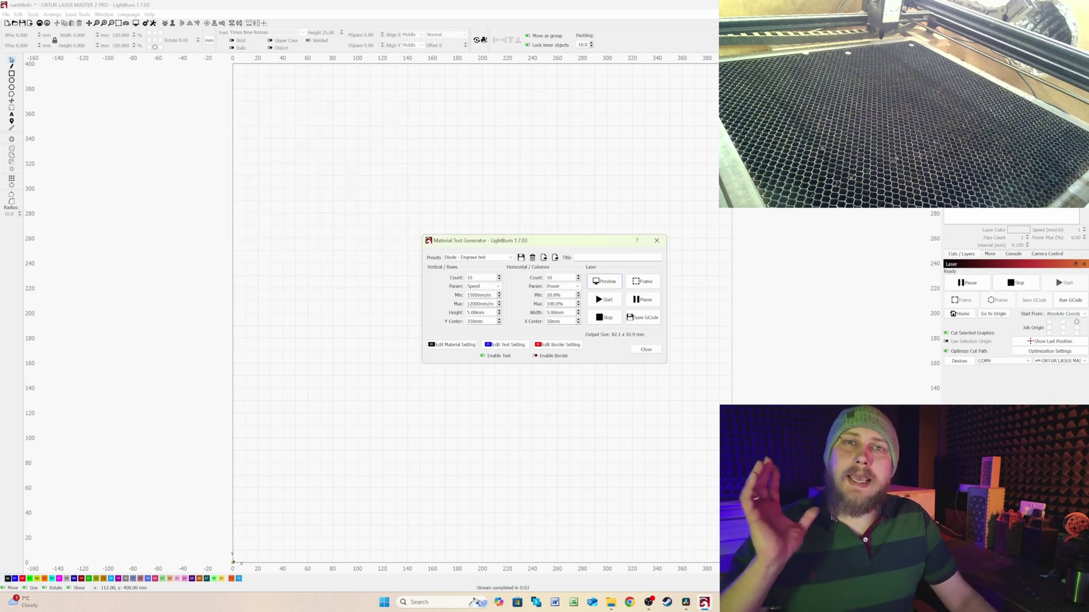